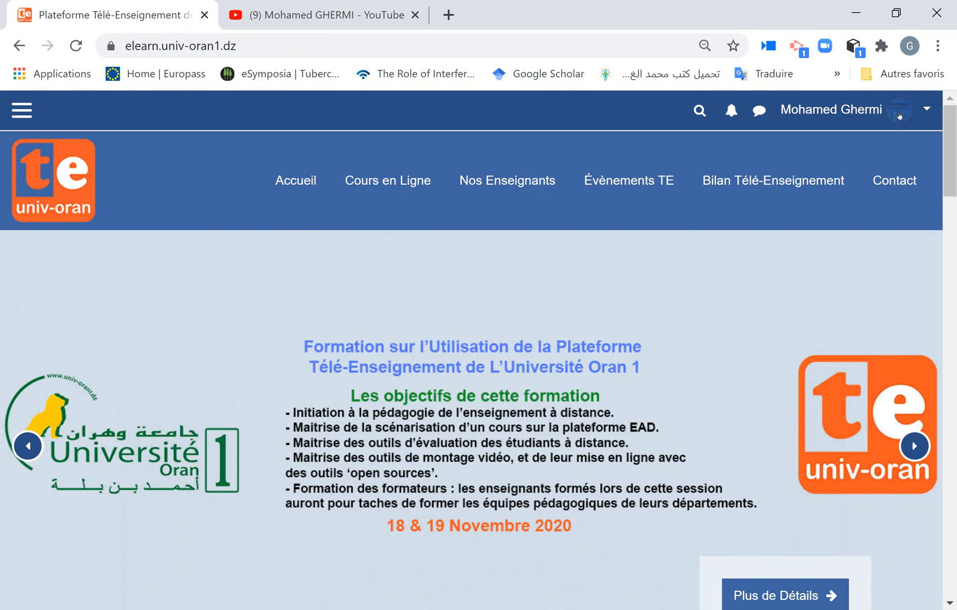
- Open the Module XX course from the published courses listed under Mes Cours in the teacher's profile
click(909, 111)
click(844, 178)
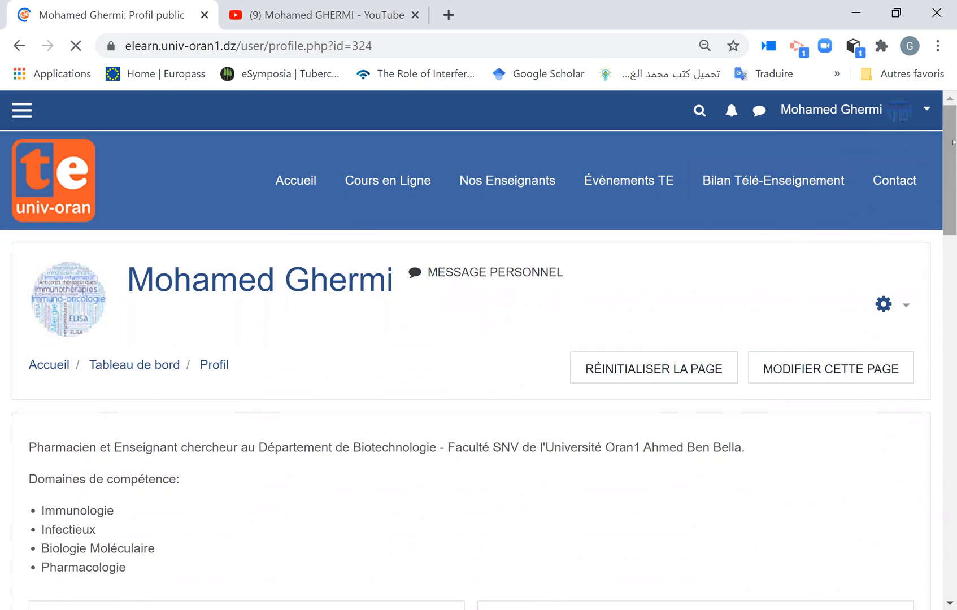
scroll(952, 179, down, 7)
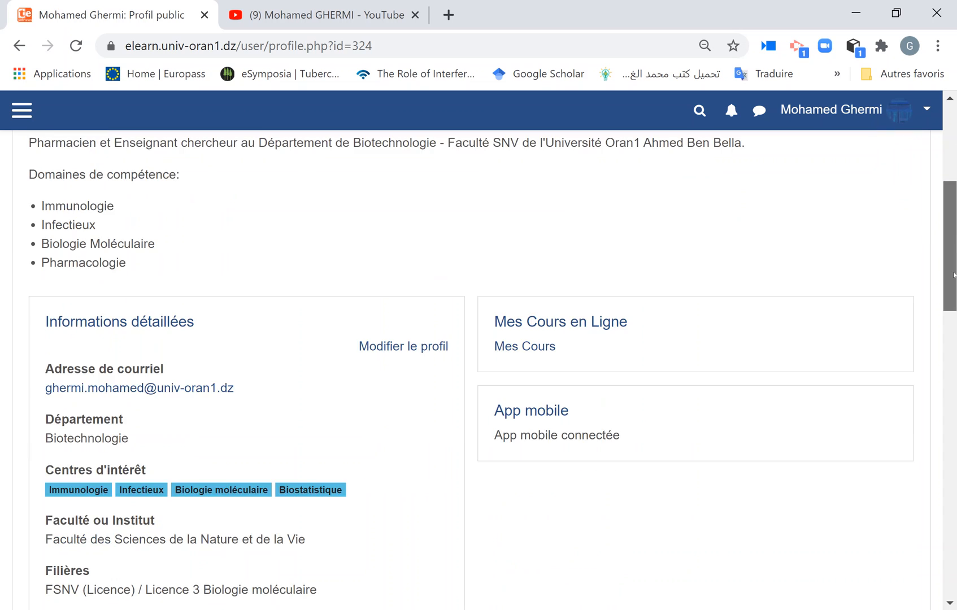
click(528, 258)
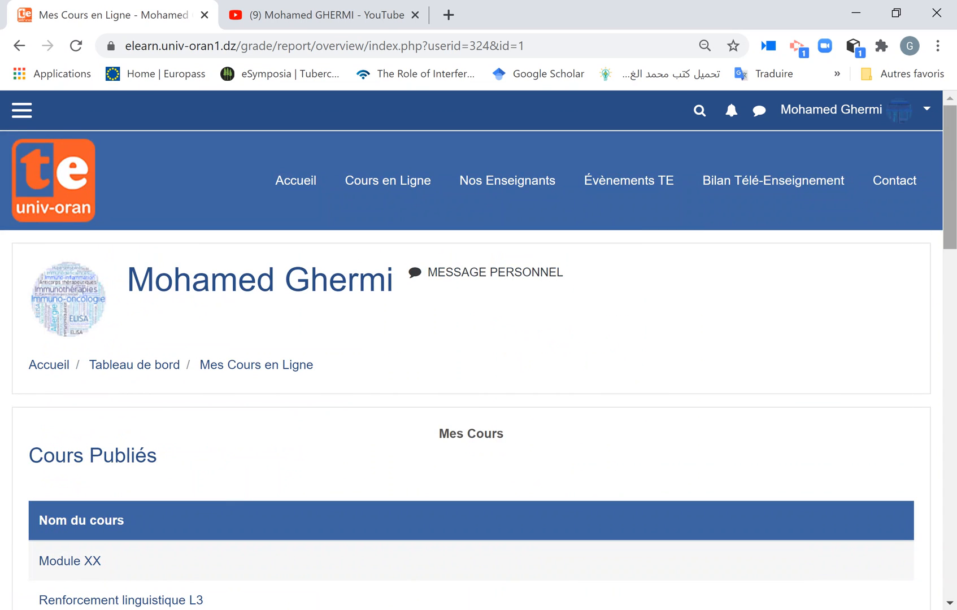
scroll(714, 237, down, 4)
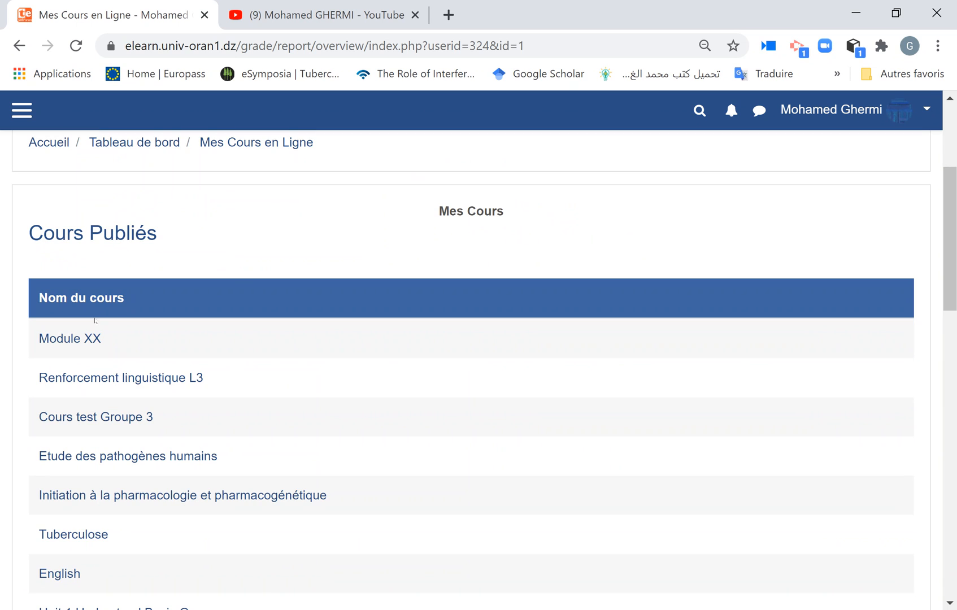
click(53, 340)
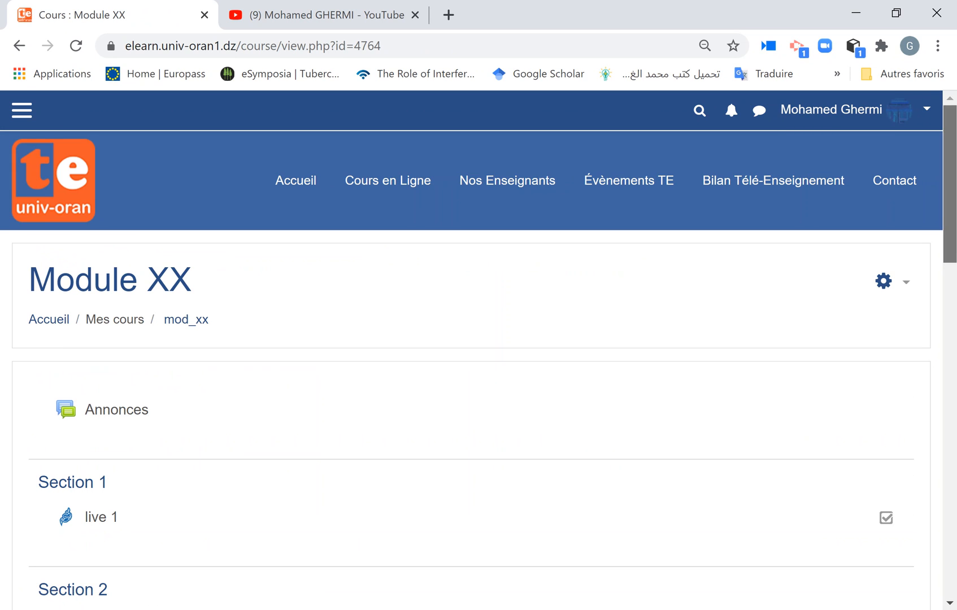
- Turn on editing mode for the Module XX course
scroll(478, 350, down, 1)
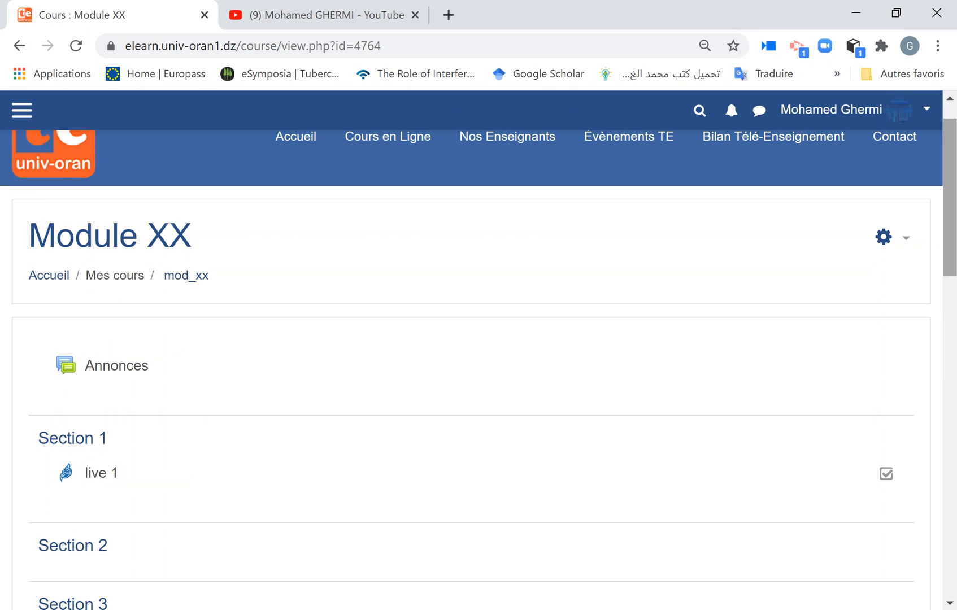
click(901, 242)
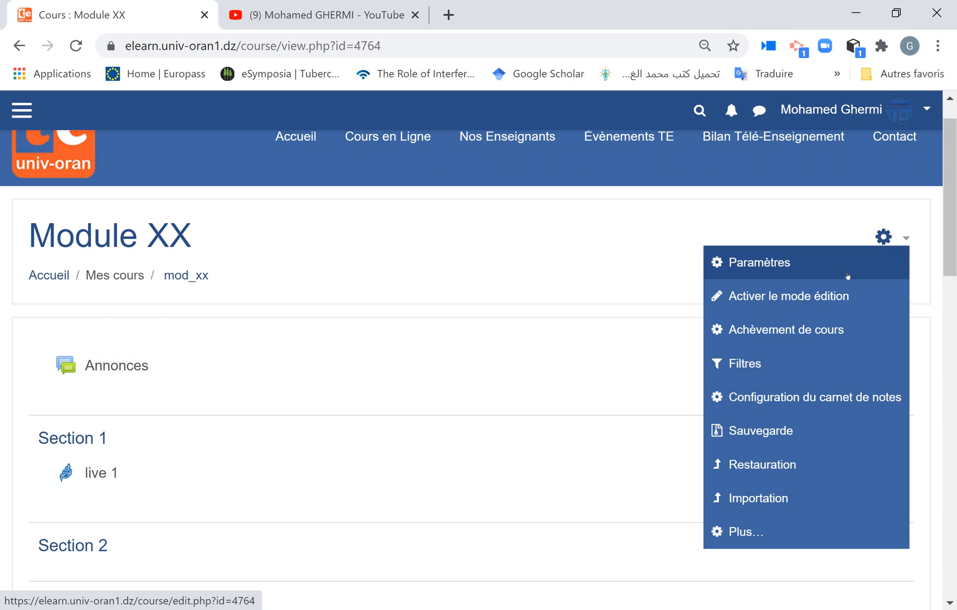
click(767, 297)
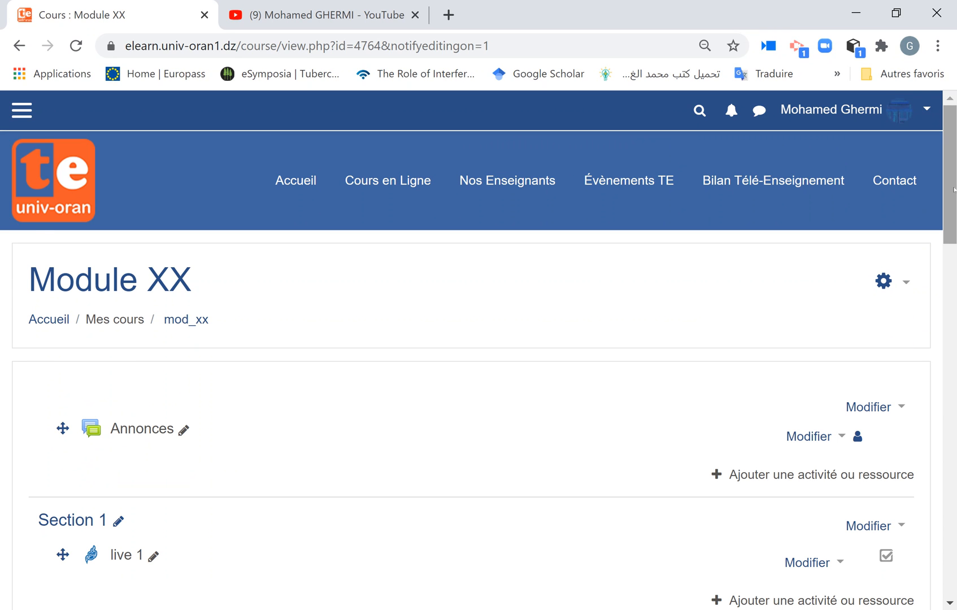
- Rename Section 1 of the course as "Introduction"
drag(955, 194, 956, 244)
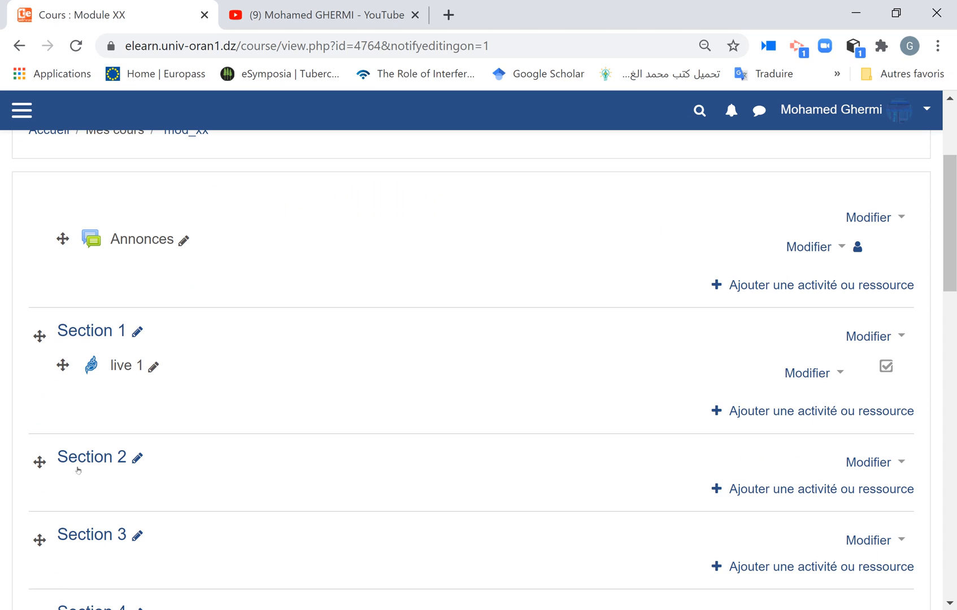
click(137, 332)
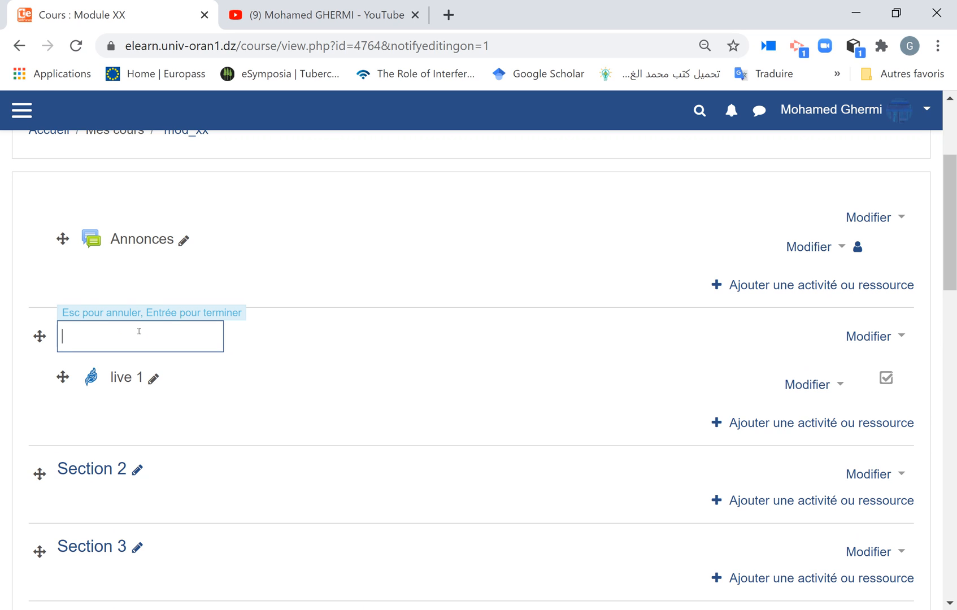
text(O)
key(BackSpace)
text(Intr)
text(o)
key(BackSpace)
text(oduction)
key(Return)
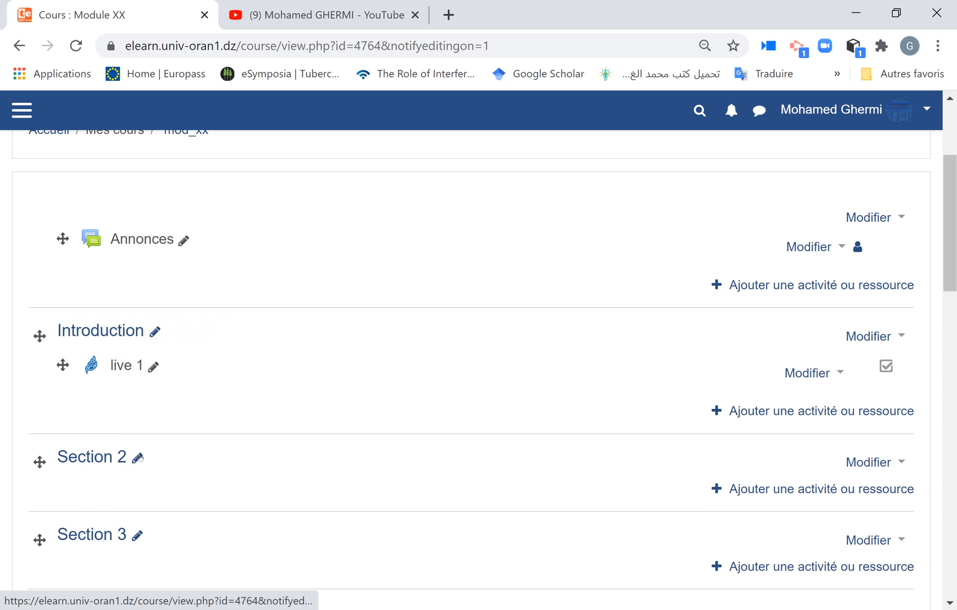
- Rename Section 2 as "Chapitre 1" and Section 3 as "Chapitre 2"
click(139, 458)
text(Chap)
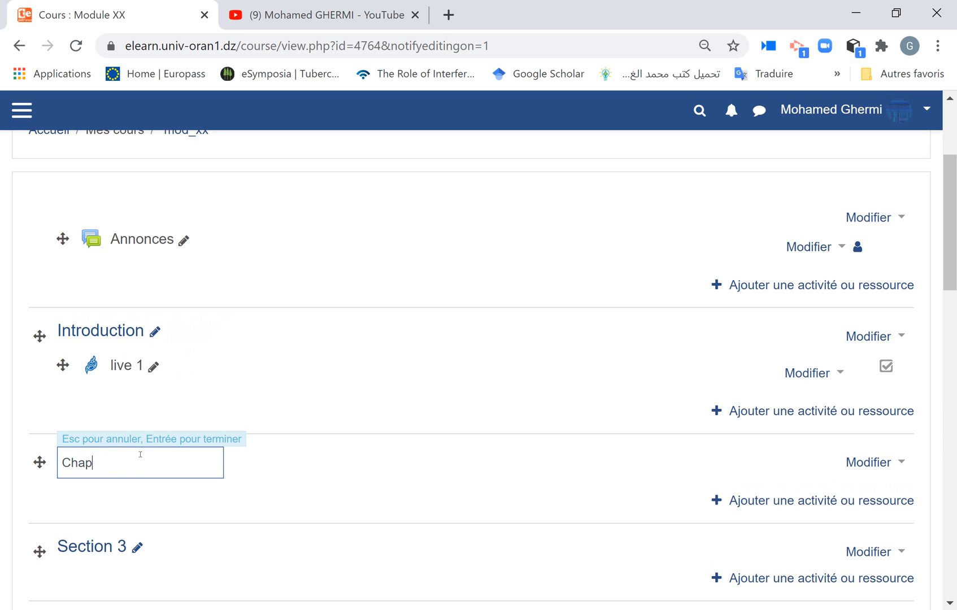
text(itre 1)
key(Return)
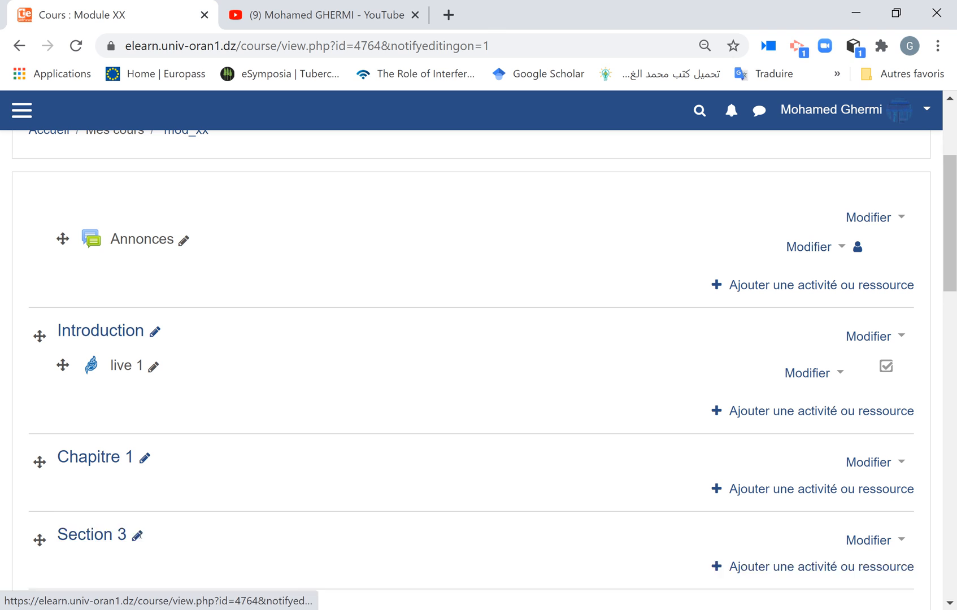
click(137, 536)
text(Chap)
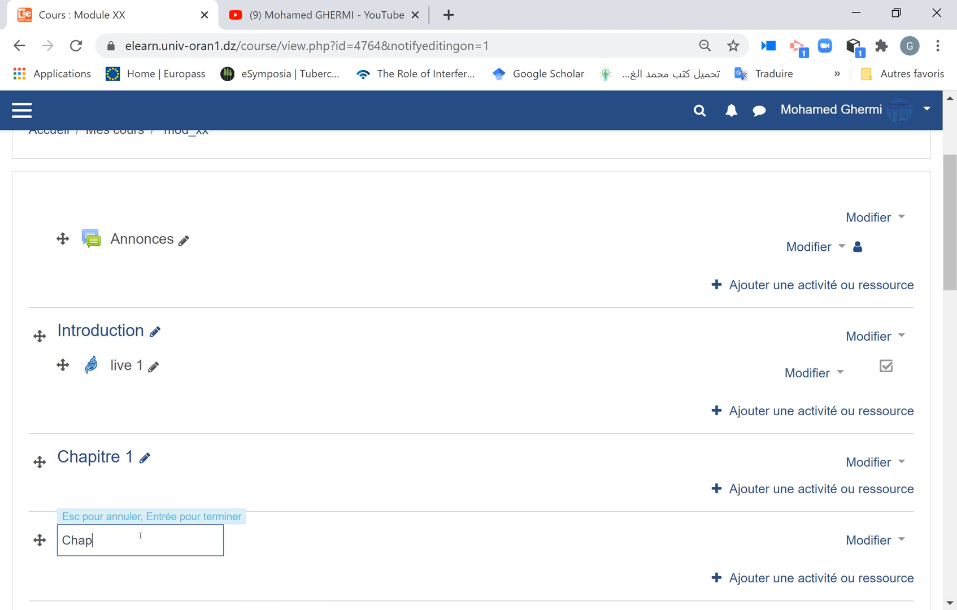
text(itre 2)
key(Return)
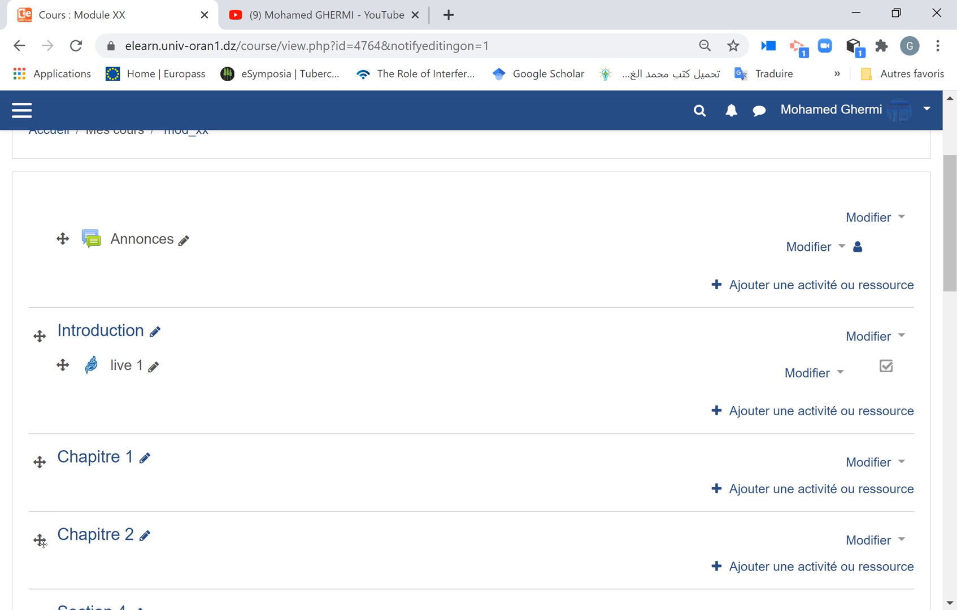
- Move the Chapitre 2 section above Chapitre 1 in the course outline
drag(40, 541, 39, 462)
drag(40, 540, 32, 445)
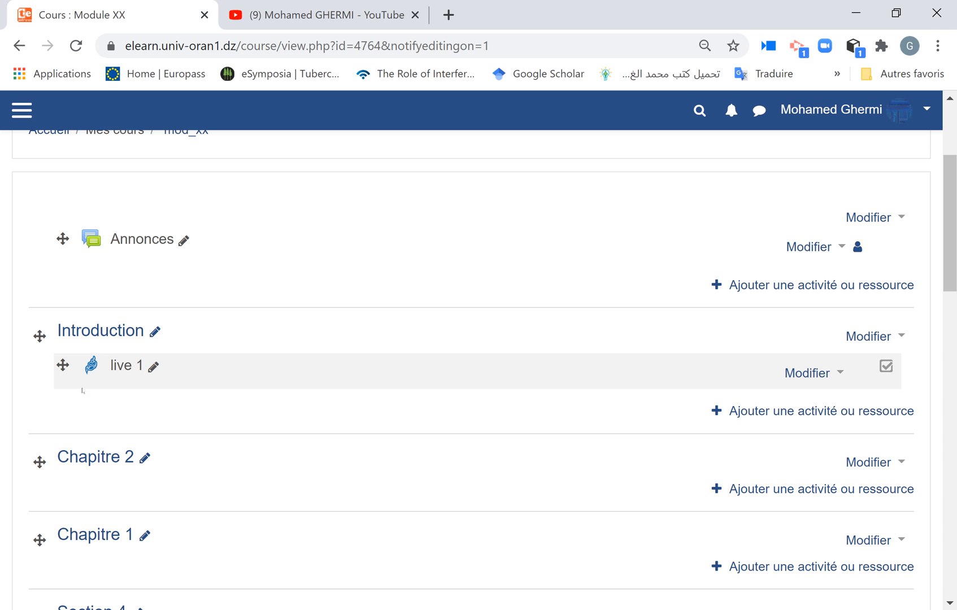
- Move the live 1 activity from Introduction into Chapitre 2 and hide it from students
scroll(72, 382, down, 1)
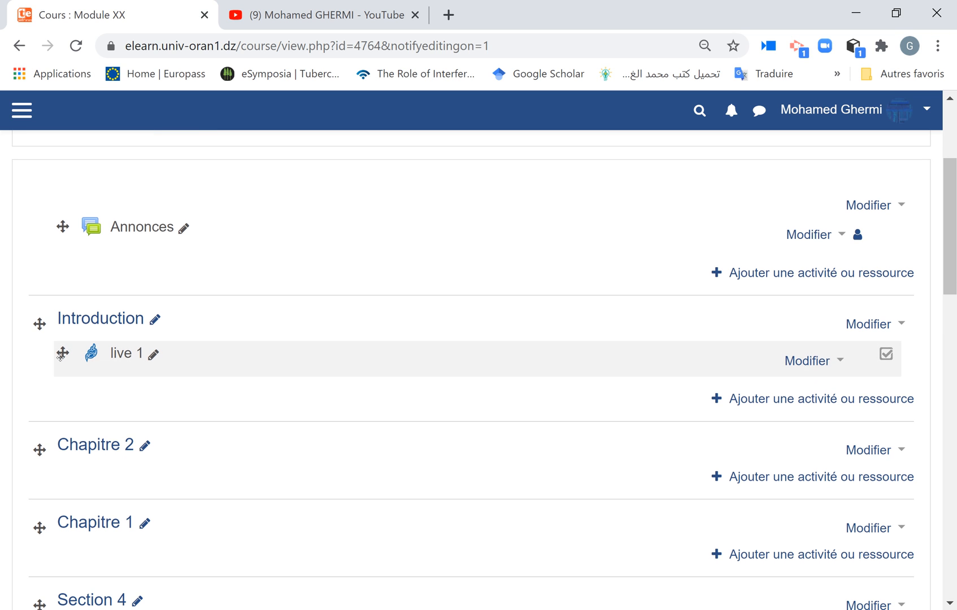
drag(61, 354, 58, 489)
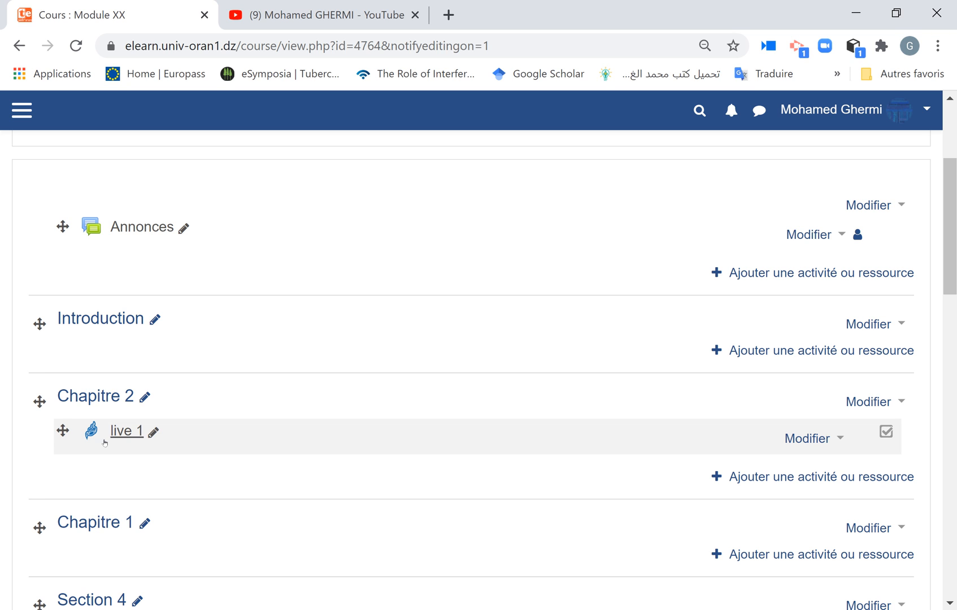
click(801, 440)
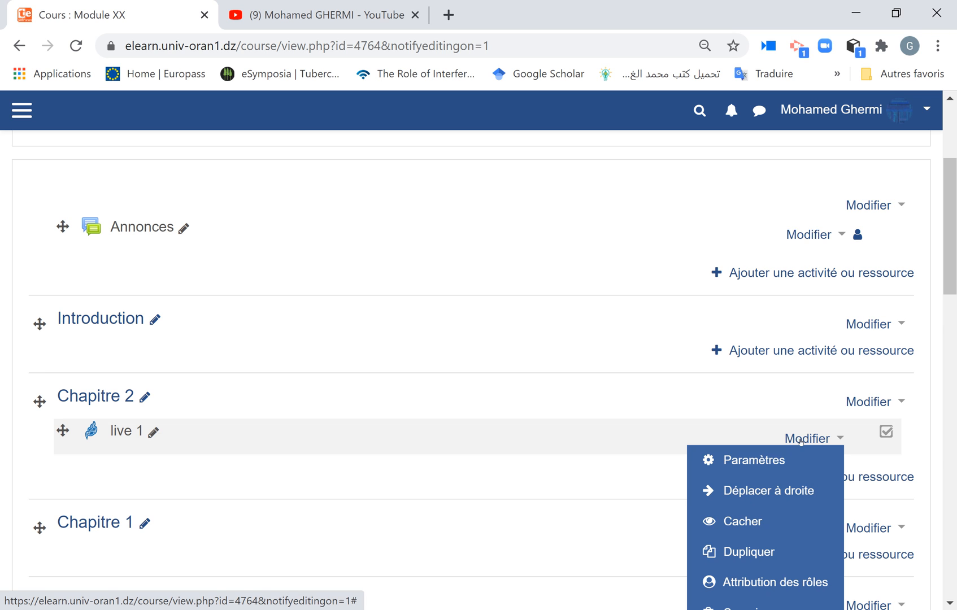
click(753, 524)
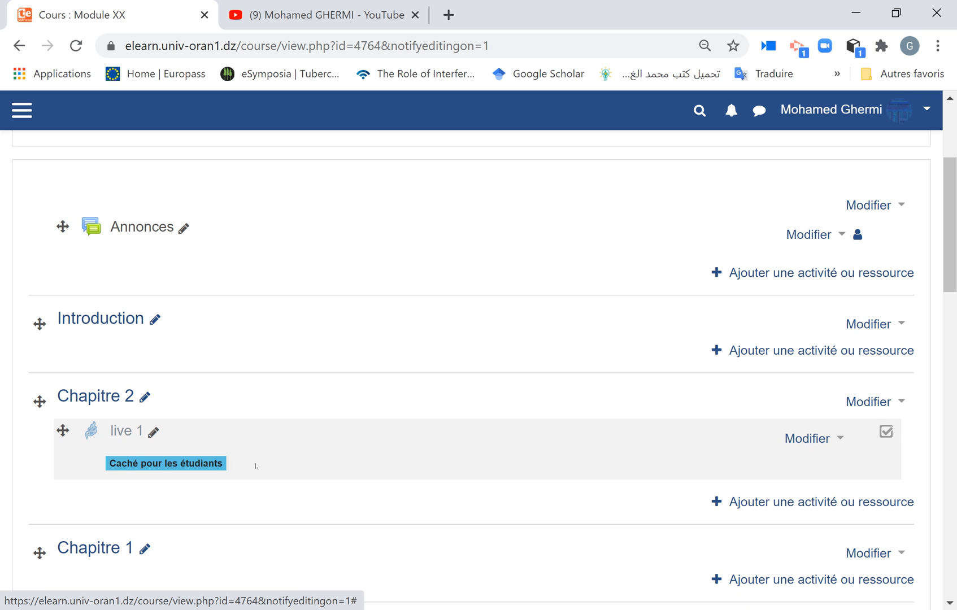
- Hide the Introduction section from students and make it visible again
click(877, 327)
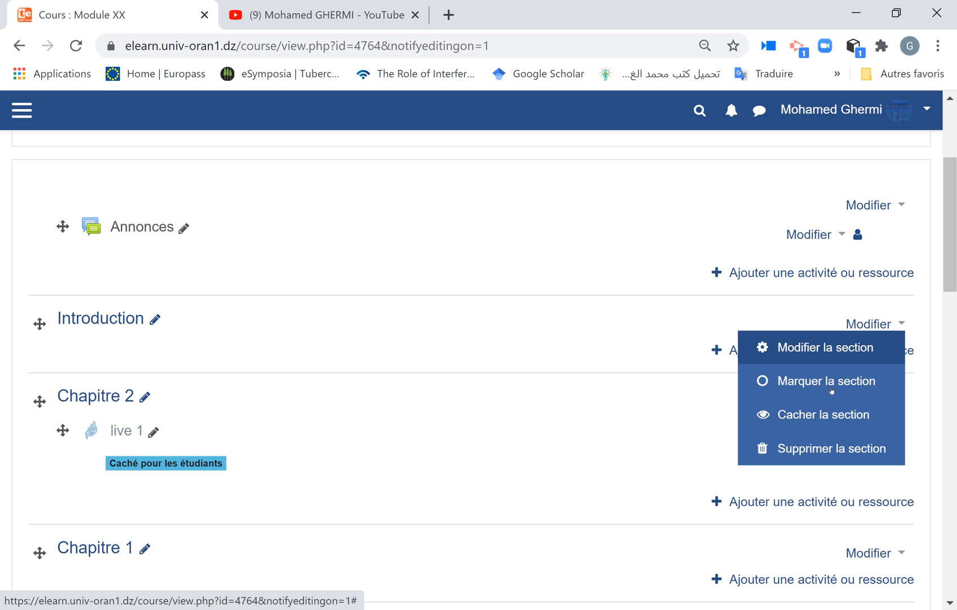
click(806, 415)
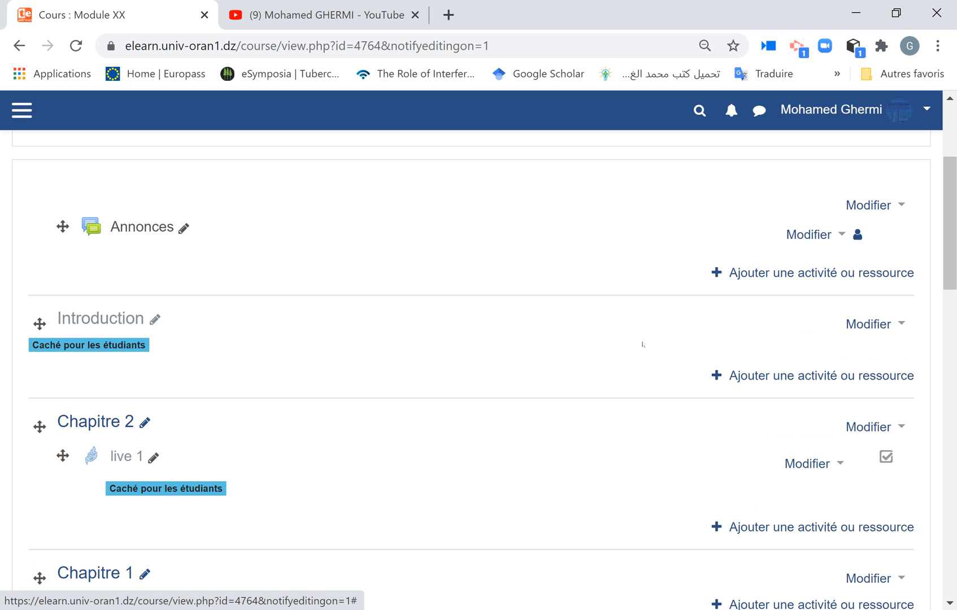
click(865, 332)
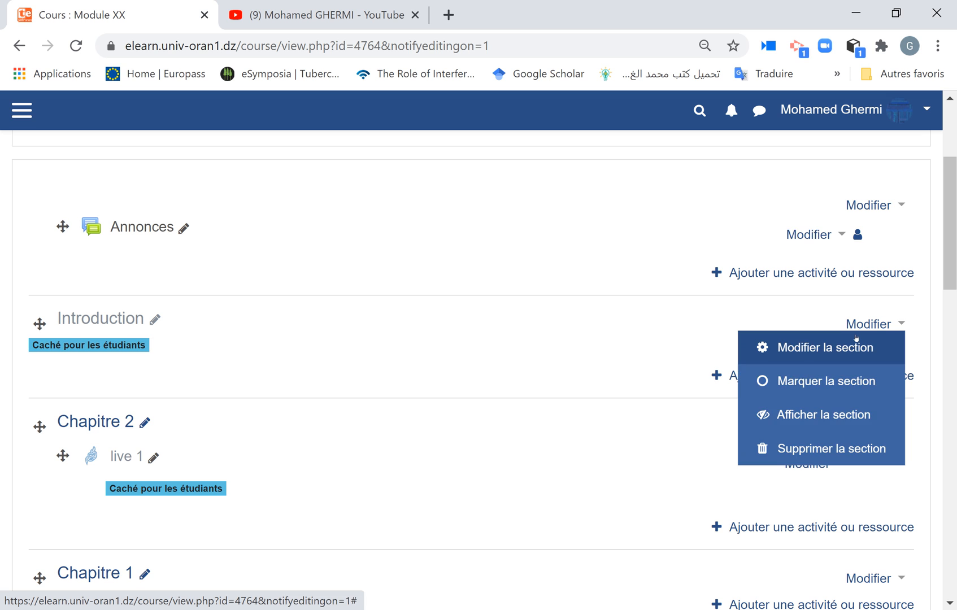
click(789, 414)
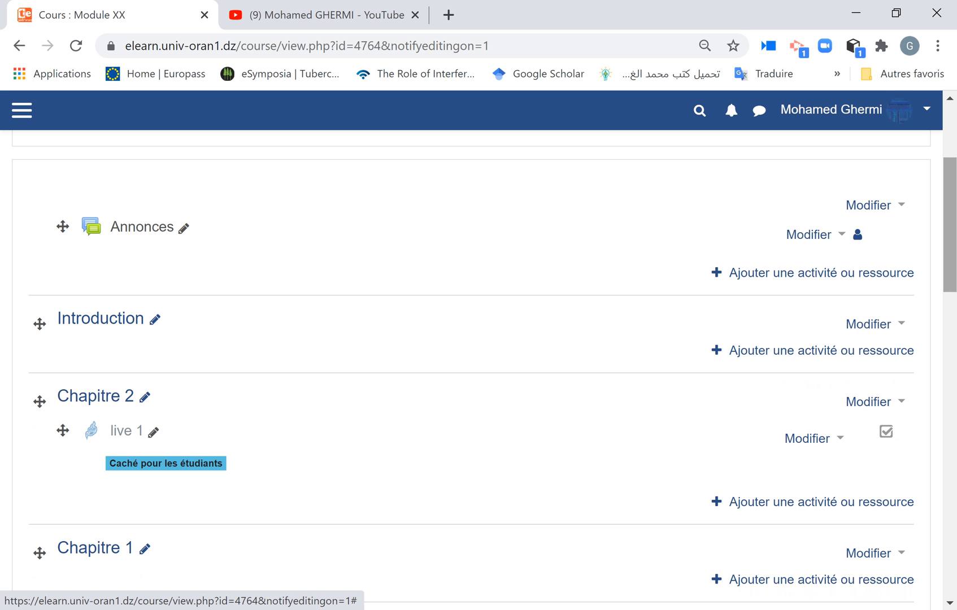
scroll(480, 367, down, 2)
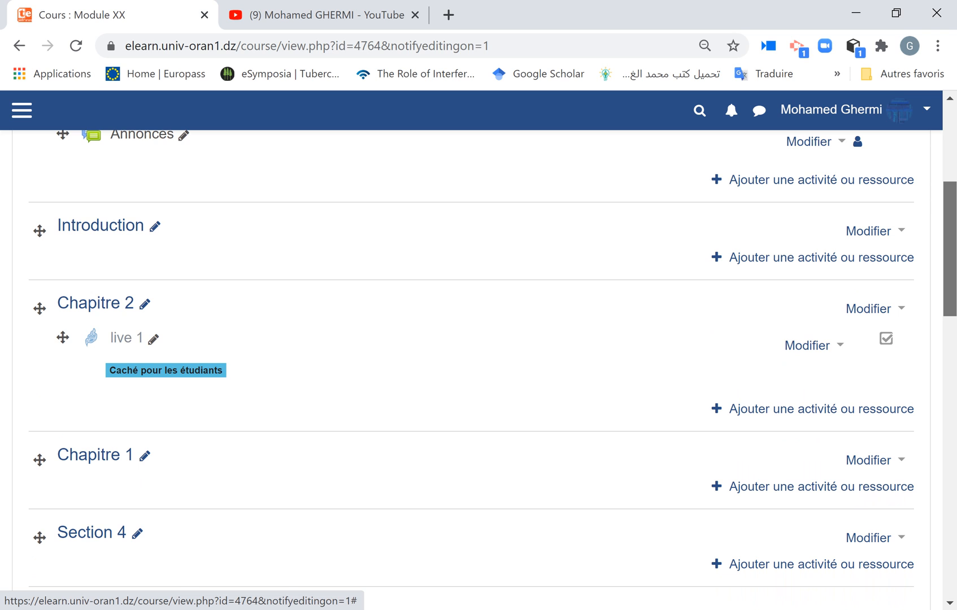
click(881, 461)
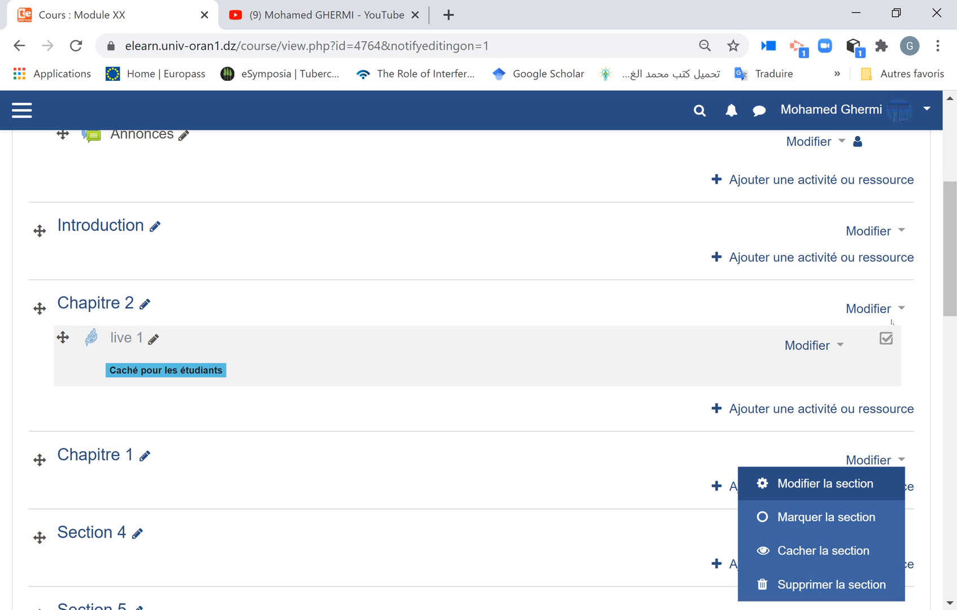
key(Escape)
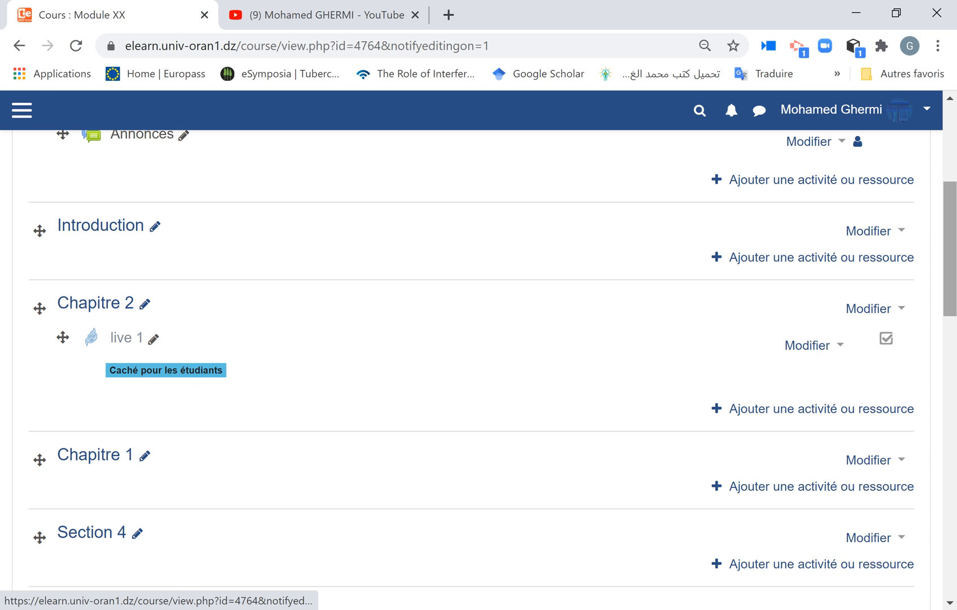
- Start adding a Fichier resource to the Introduction section
scroll(951, 233, up, 2)
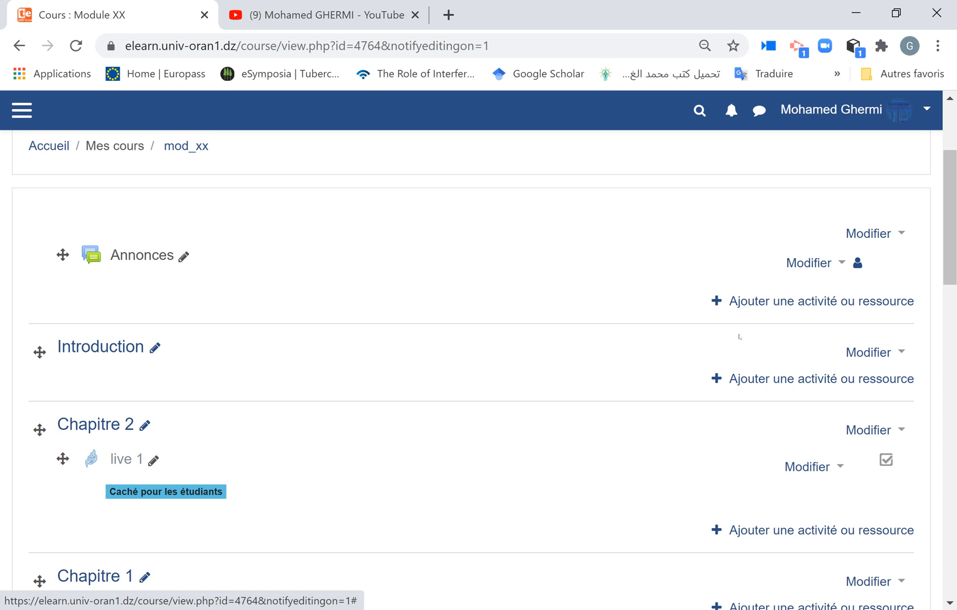
click(782, 385)
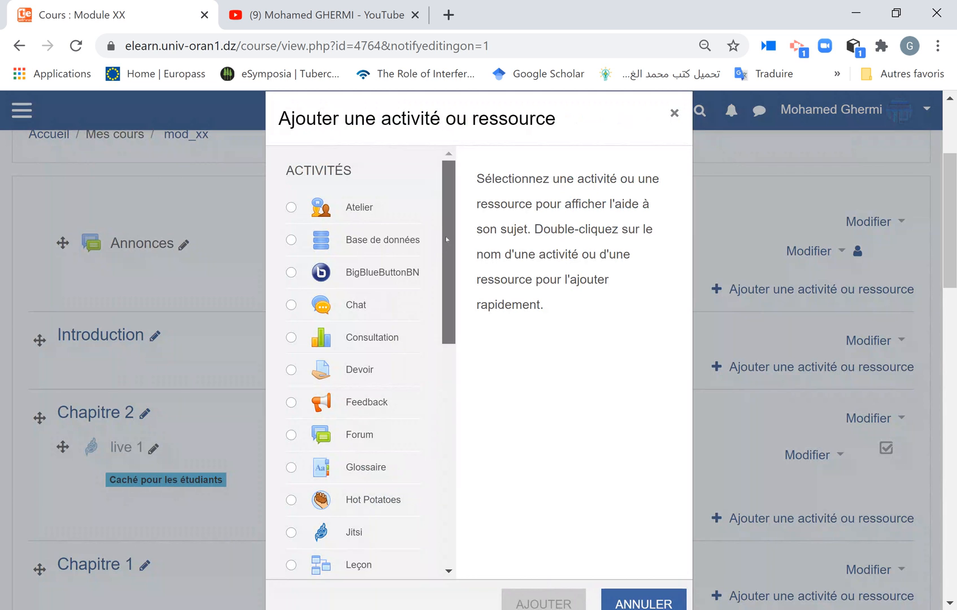
drag(445, 234, 444, 459)
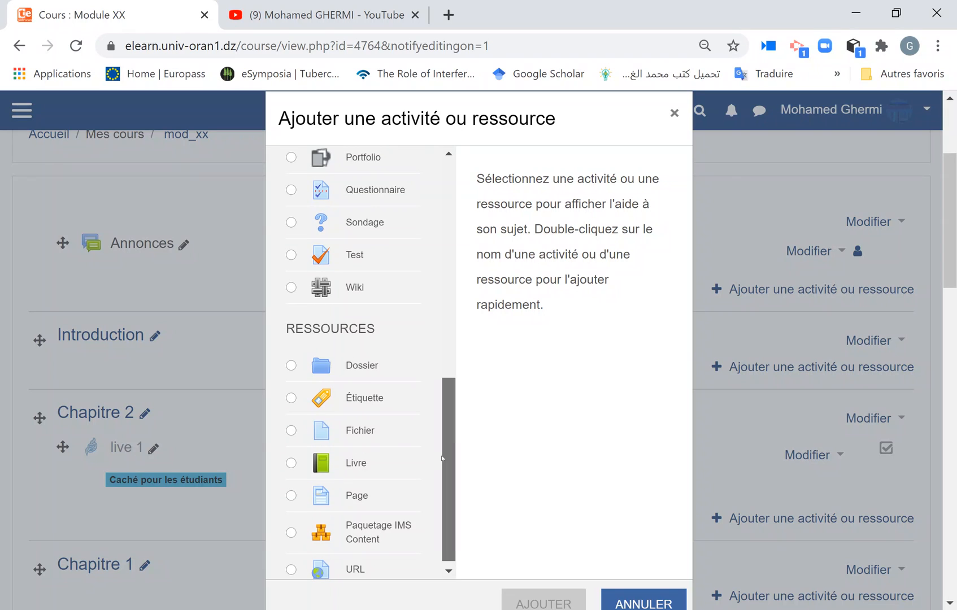
click(362, 426)
click(530, 602)
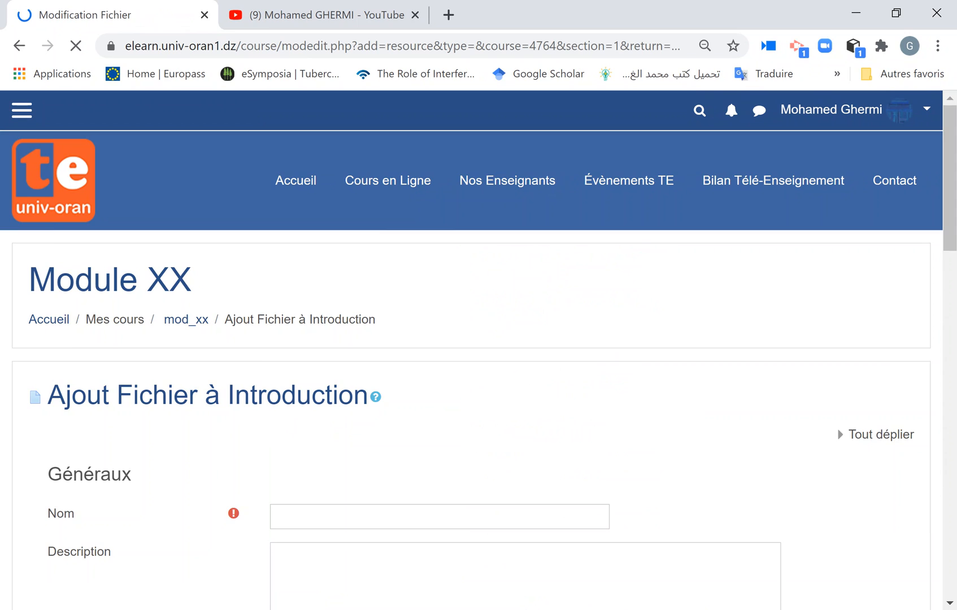
- Name the new file resource "Informations générales"
drag(950, 198, 950, 209)
scroll(397, 329, down, 2)
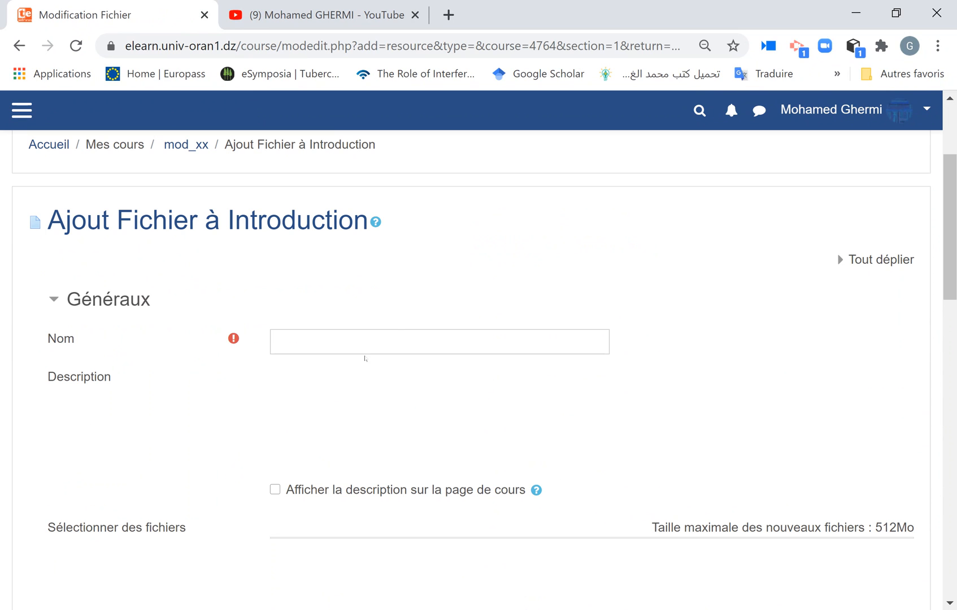
click(332, 337)
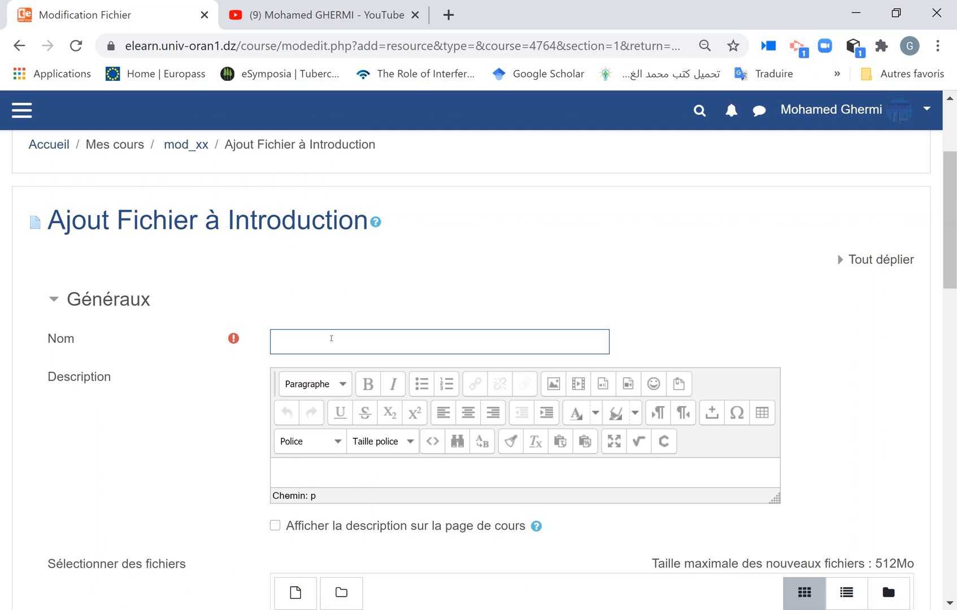
text(Informa)
text(io ngéné)
key(BackSpace)
key(BackSpace)
key(BackSpace)
key(BackSpace)
key(BackSpace)
key(BackSpace)
text(ns générales)
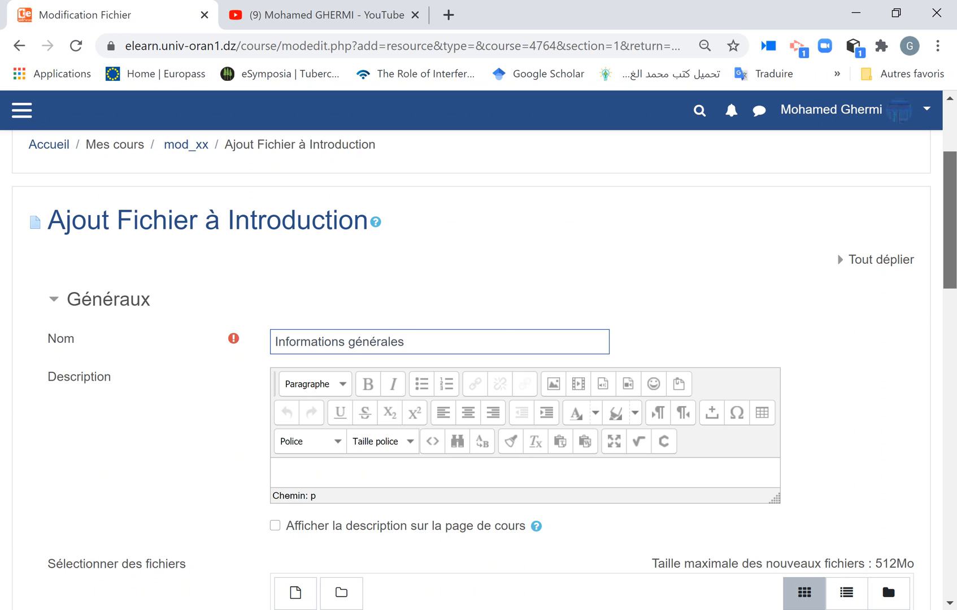
scroll(544, 296, down, 6)
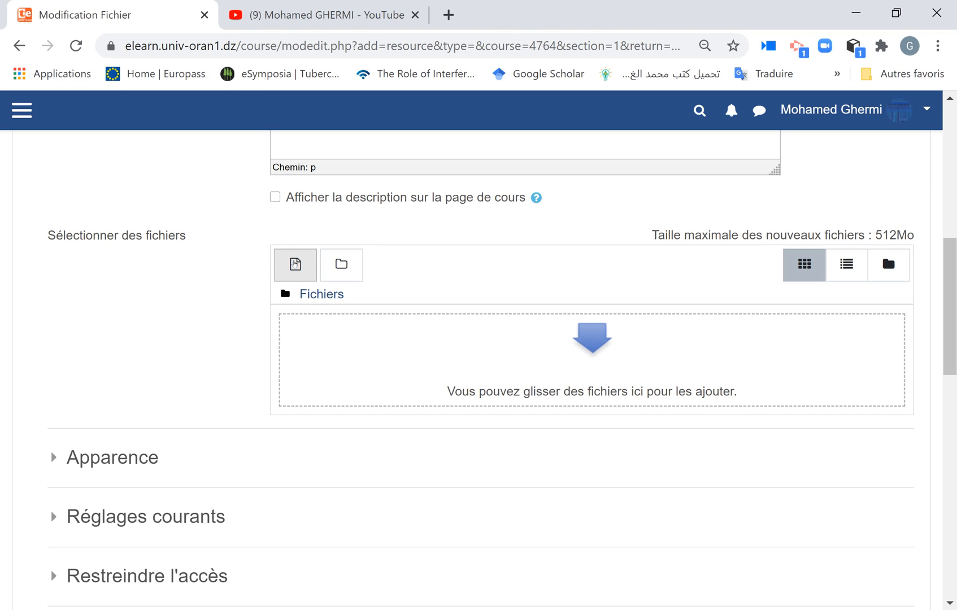
- Try to upload "Nouveau document texte.txt" from the Bureau folder as the resource's file
click(294, 264)
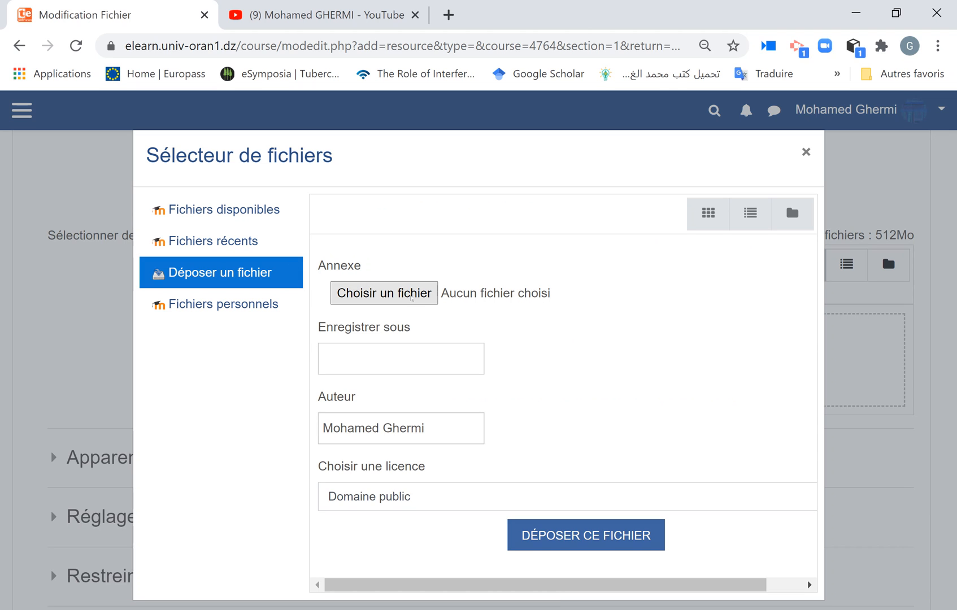
click(412, 295)
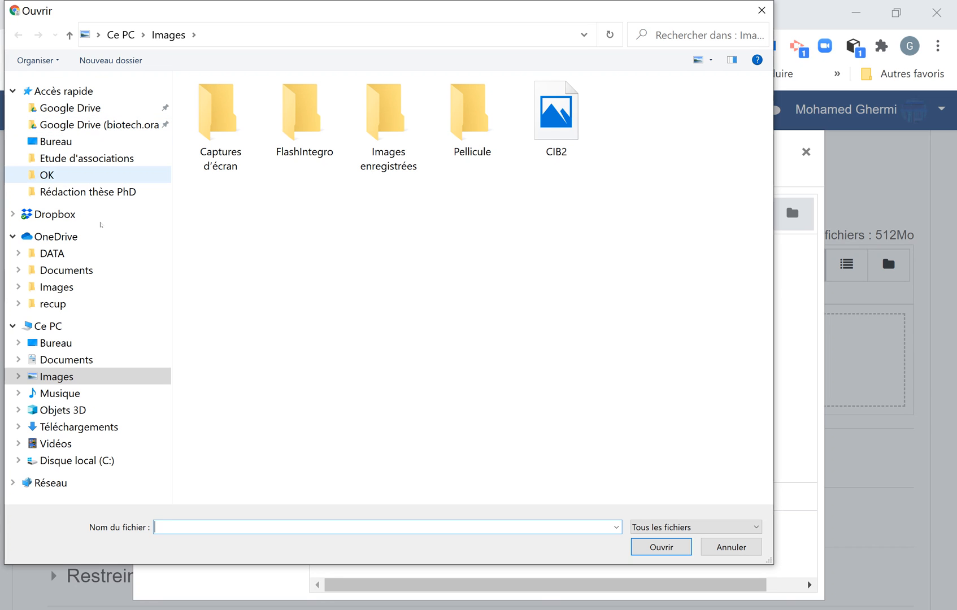
click(89, 272)
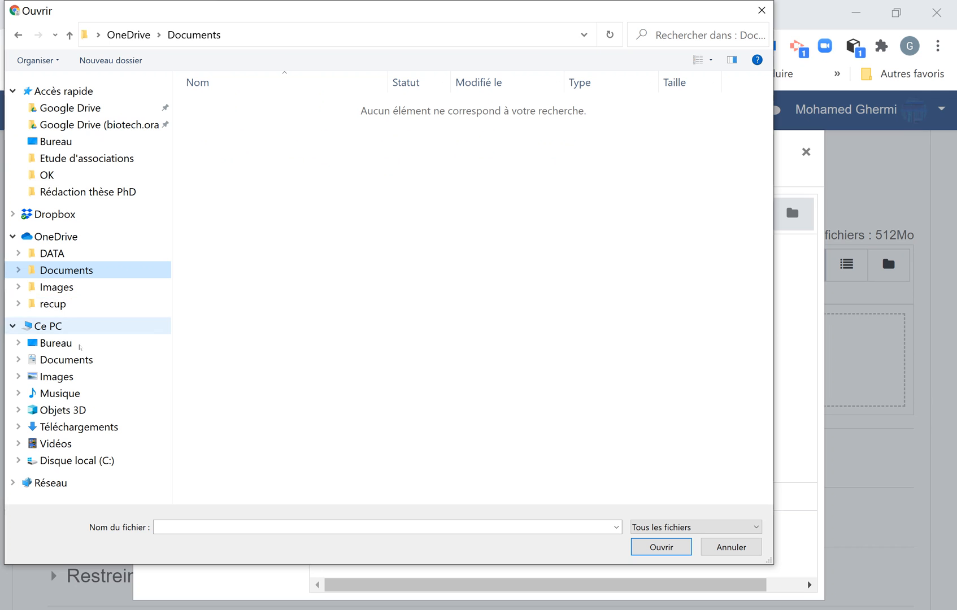
click(76, 346)
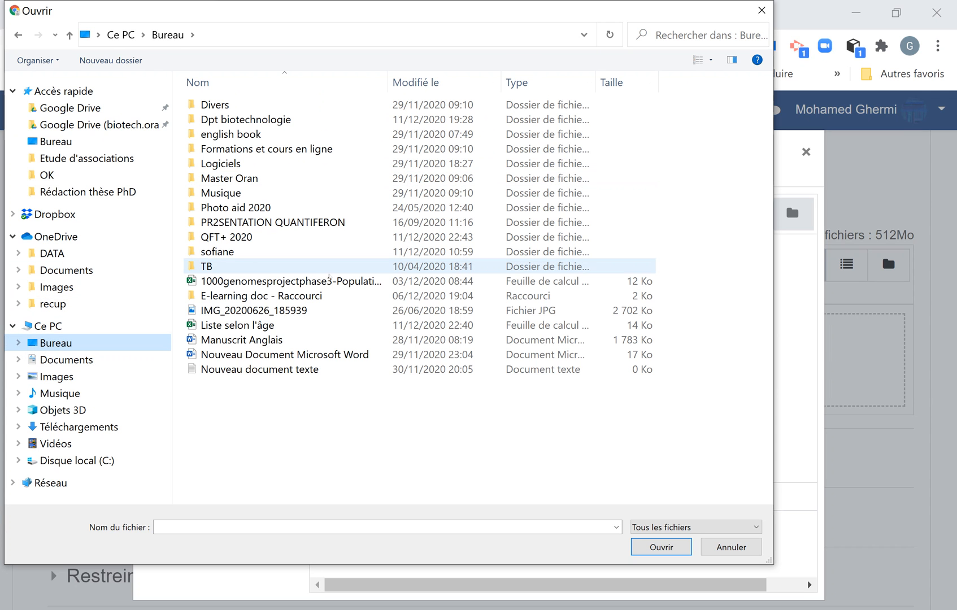
double_click(259, 370)
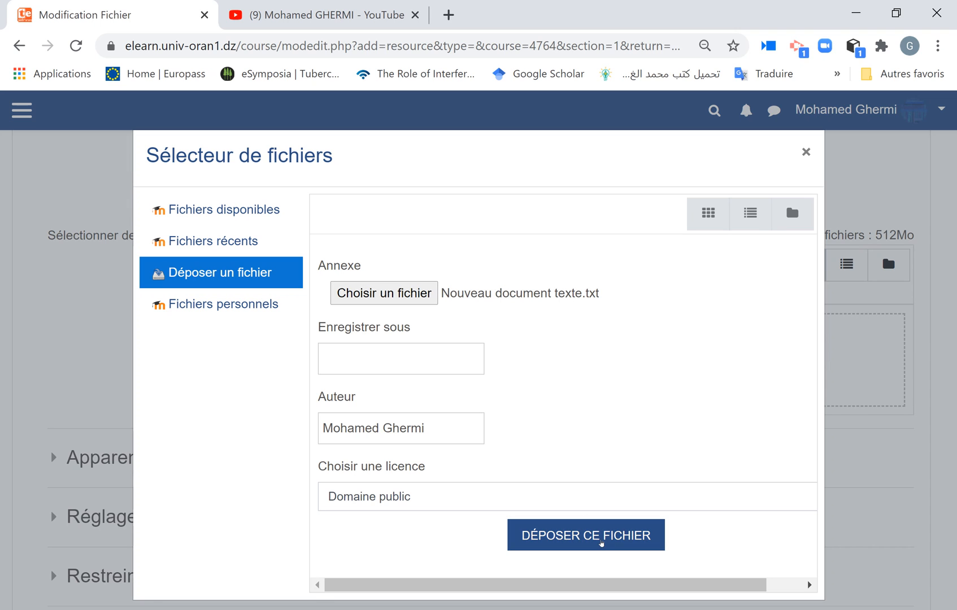
click(600, 542)
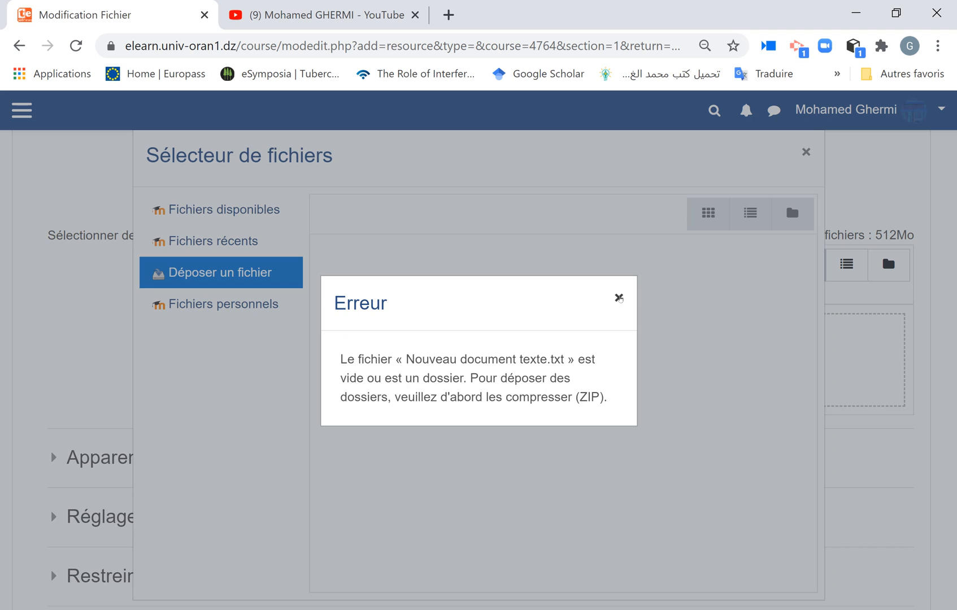
click(618, 297)
- Upload the Excel file 1000genomesprojectphase3-PopulationGenotypes-Homo_sapiens_Variation_Population_rs2430561 from the Bureau folder to the resource
click(247, 275)
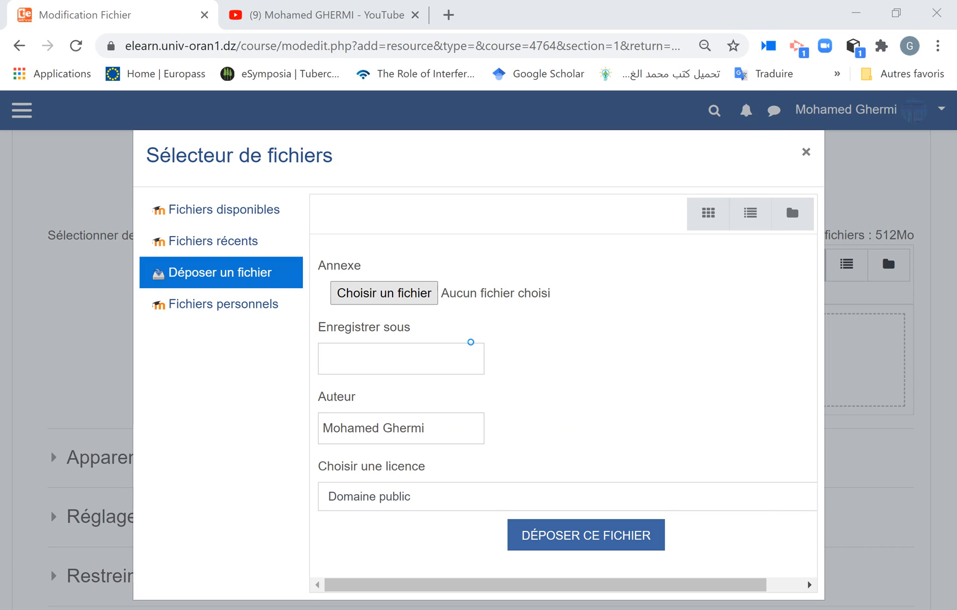
click(384, 292)
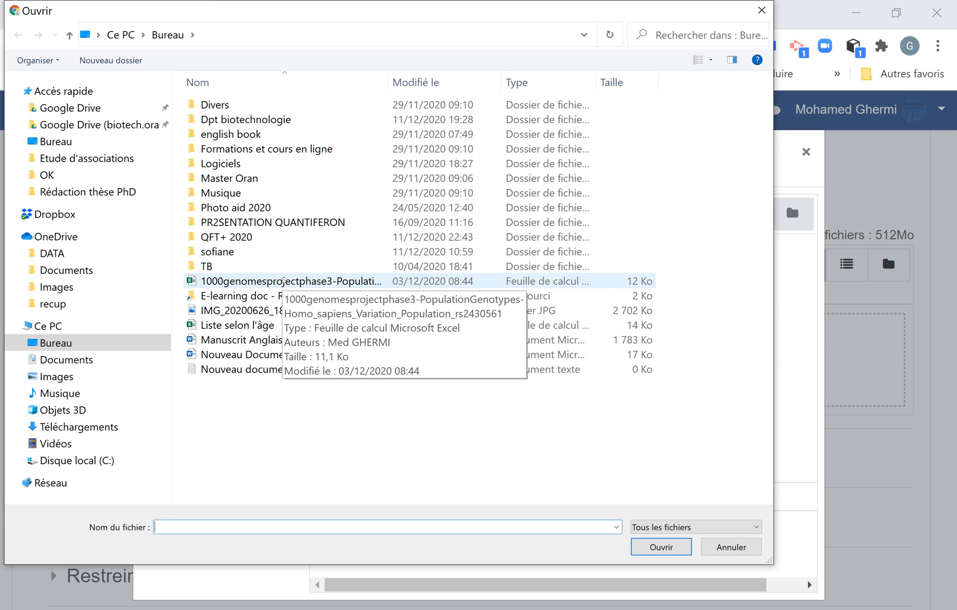
double_click(286, 280)
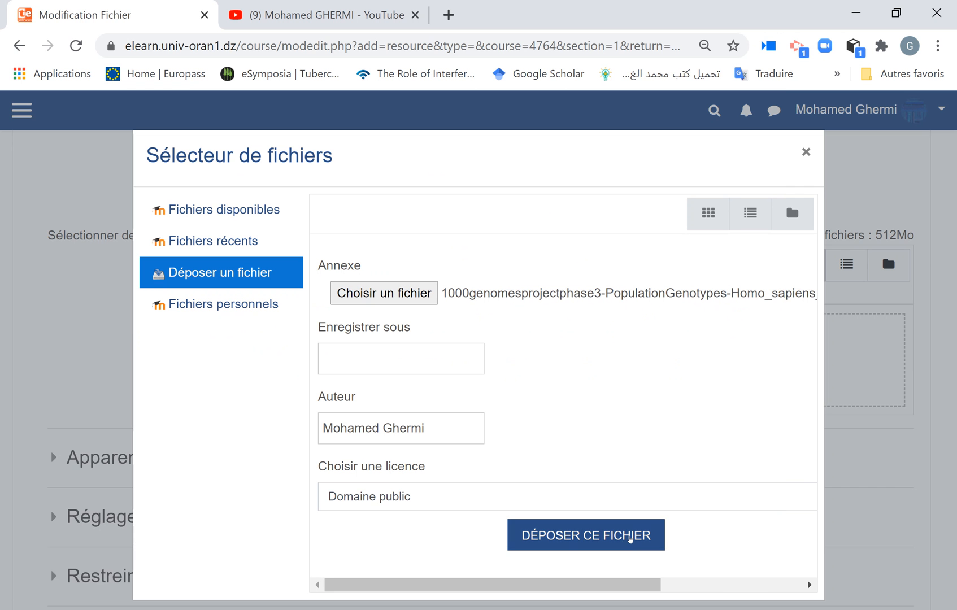
click(630, 538)
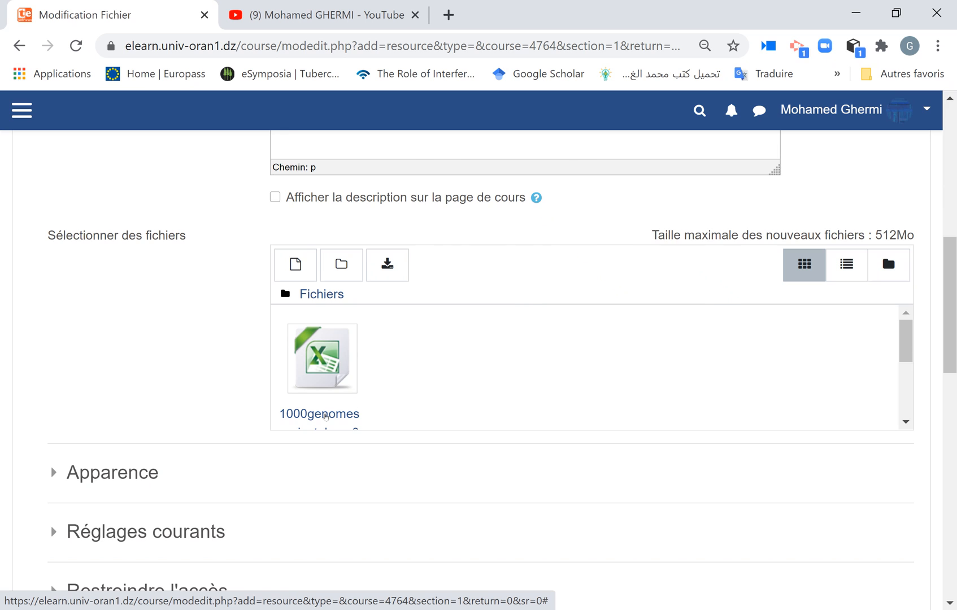
- Check the uploaded Excel file's properties without changing them, and save the resource, returning to the course page
click(326, 417)
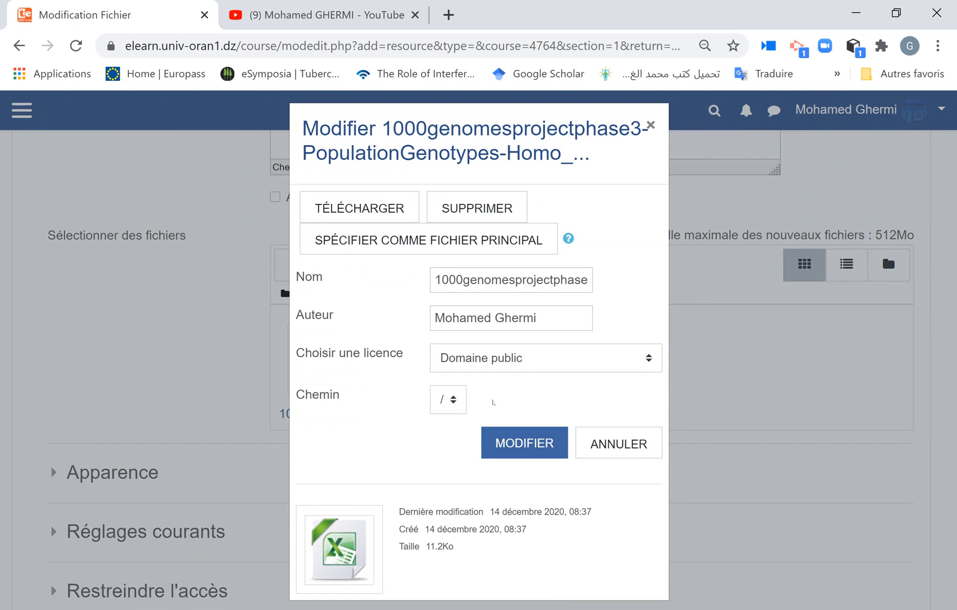
click(599, 446)
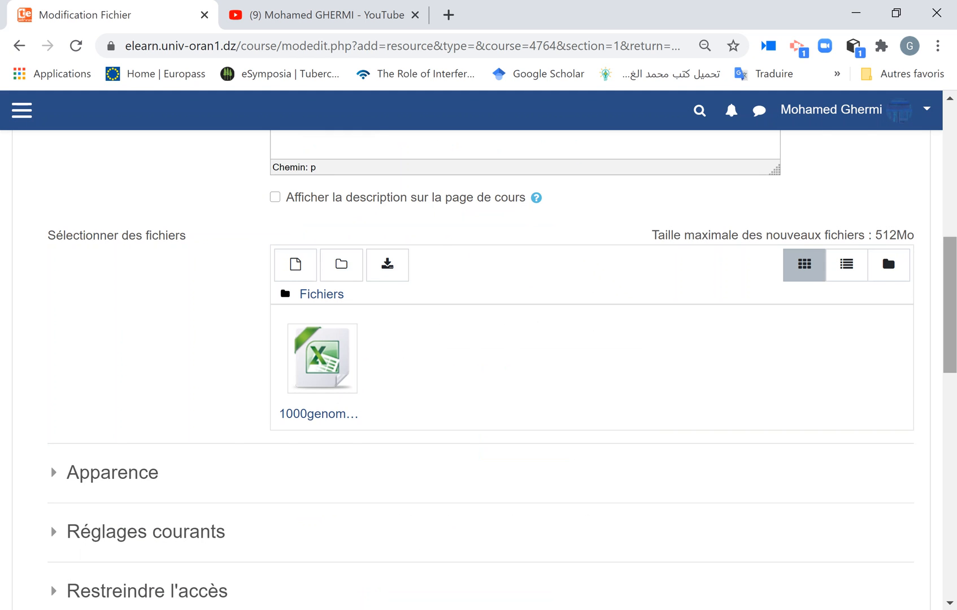
scroll(468, 387, down, 7)
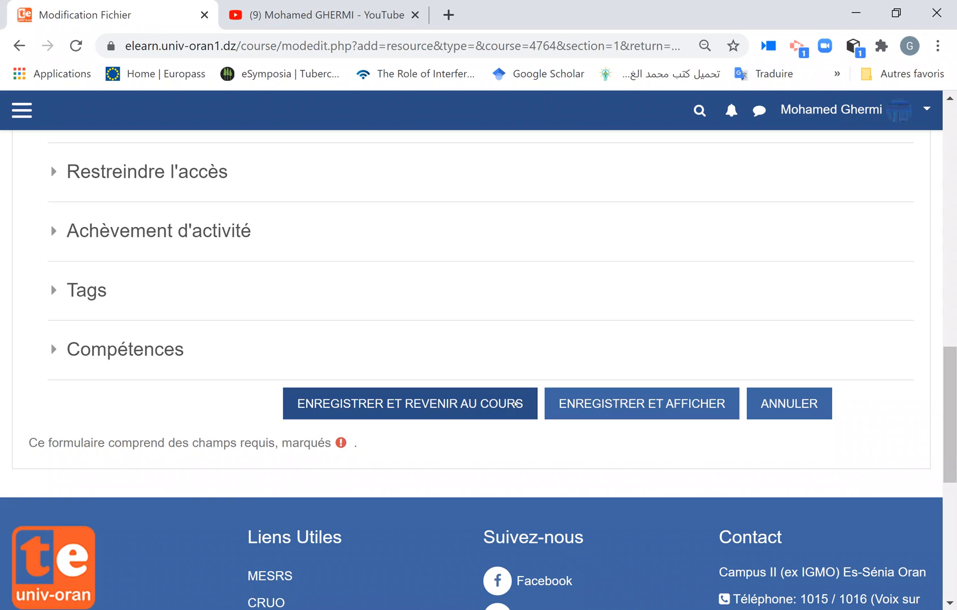
click(515, 404)
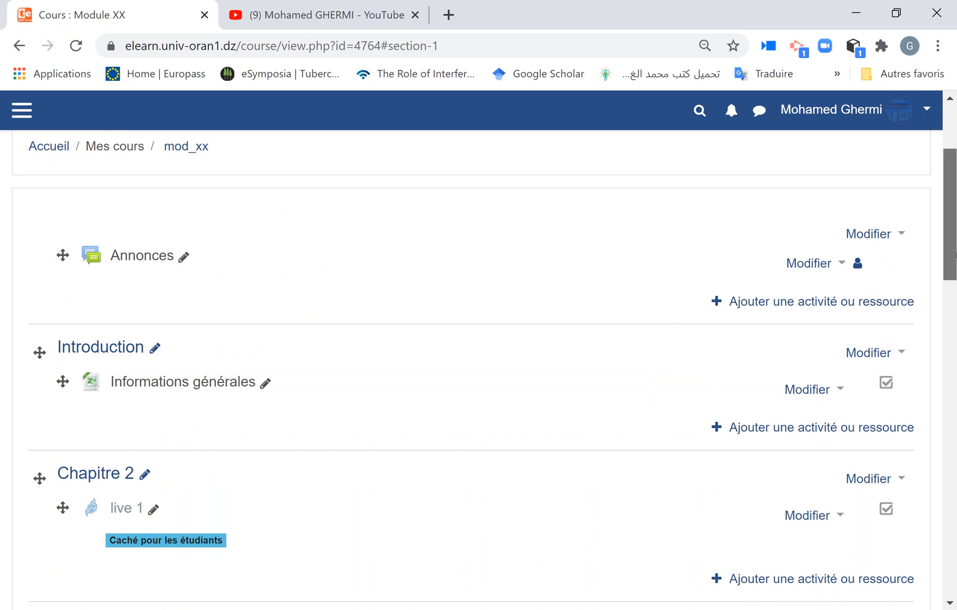
- Move the Informations générales resource from Introduction into Chapitre 2, above live 1, and look at its editing options
scroll(62, 321, down, 1)
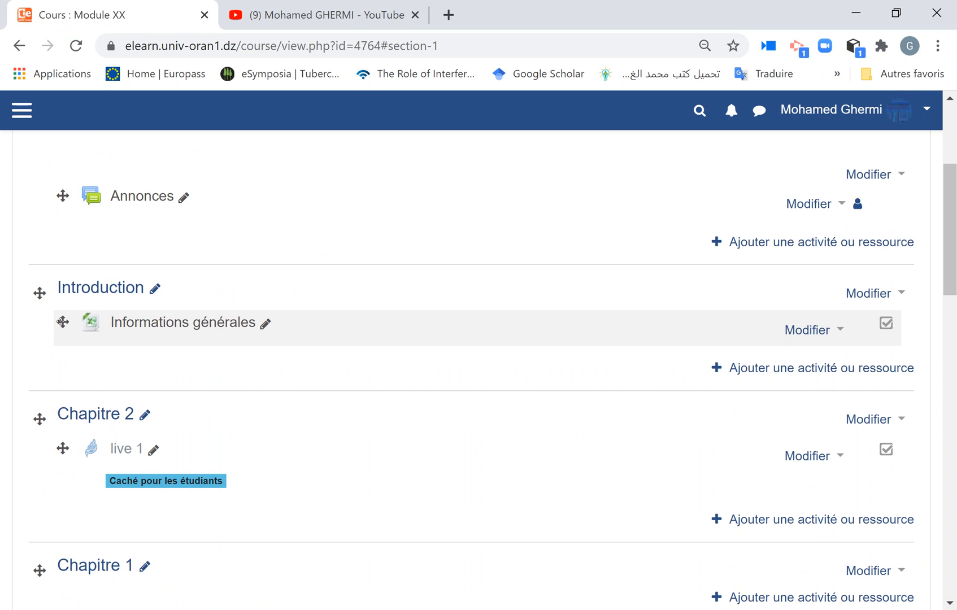
drag(63, 322, 57, 472)
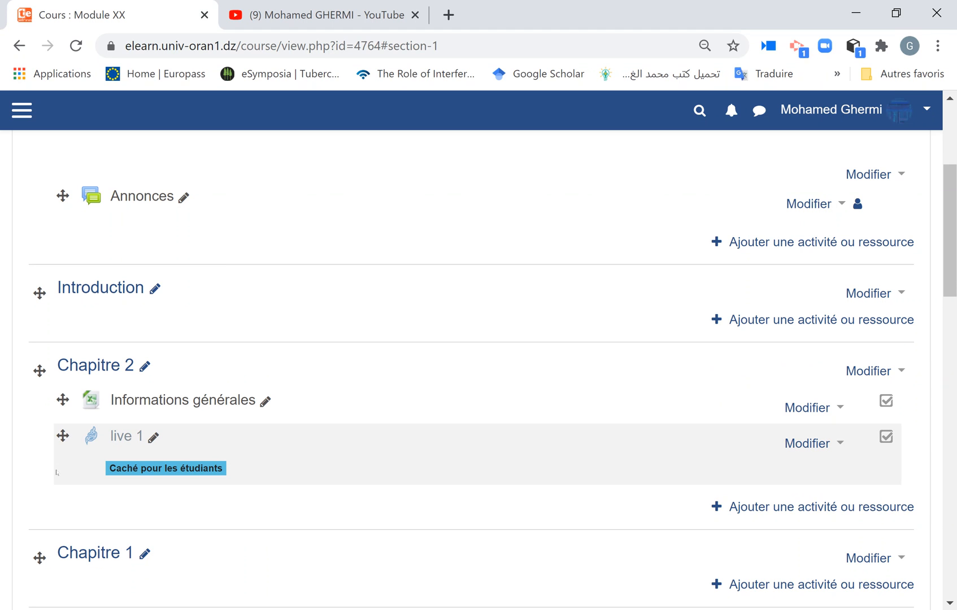
click(816, 408)
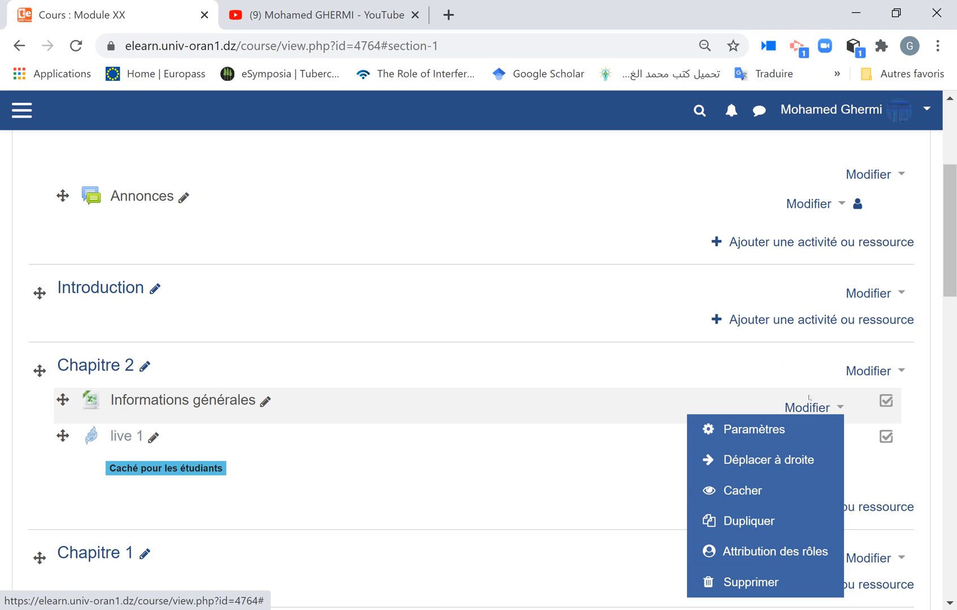
click(926, 296)
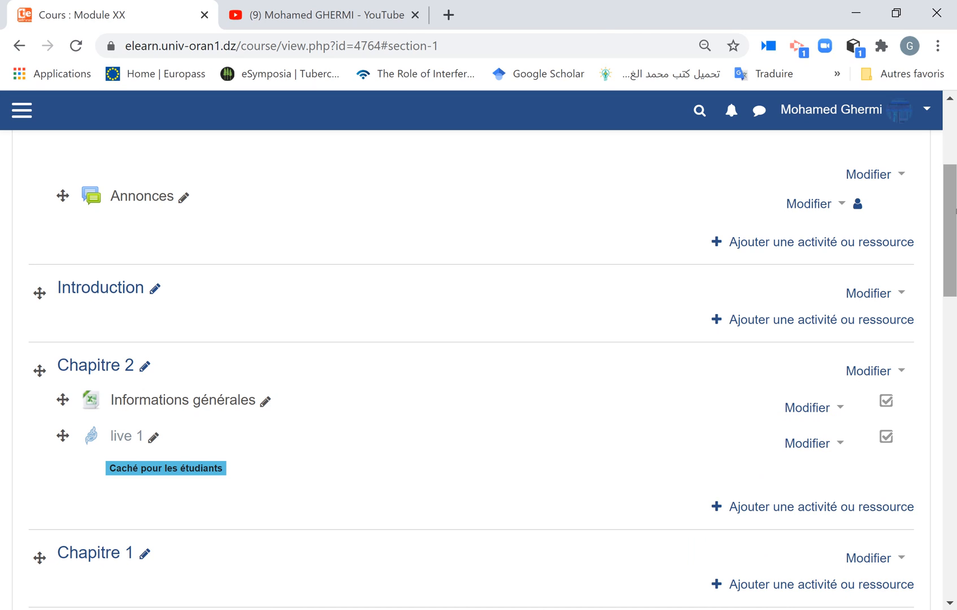